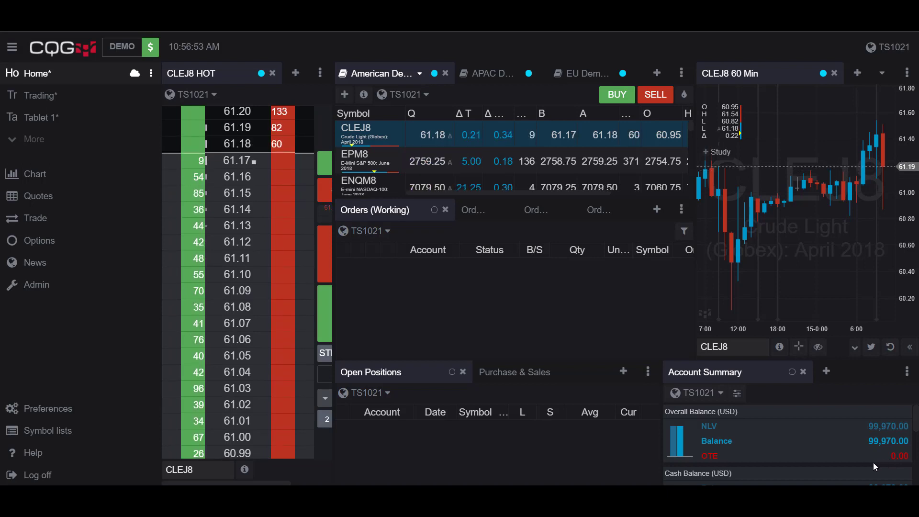
- Add an empty page named 'formulas' from the sidebar's More list
click(35, 148)
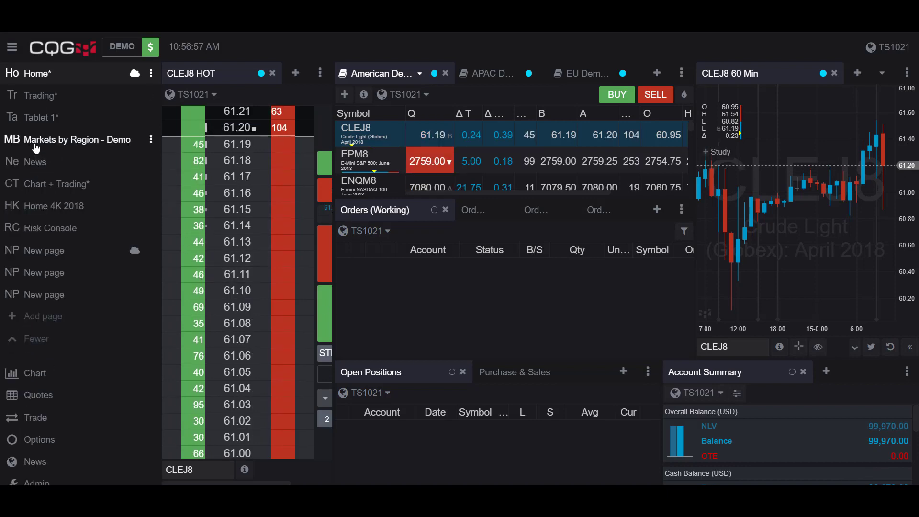
click(46, 319)
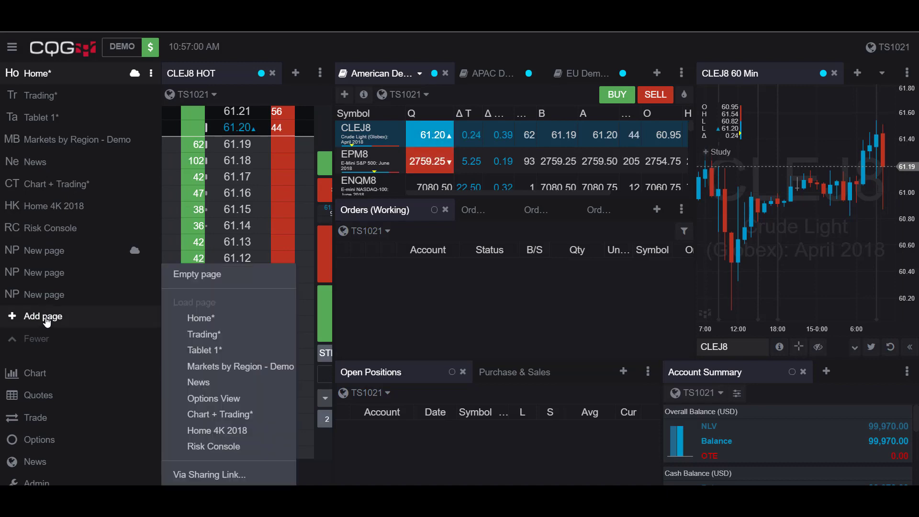
click(188, 276)
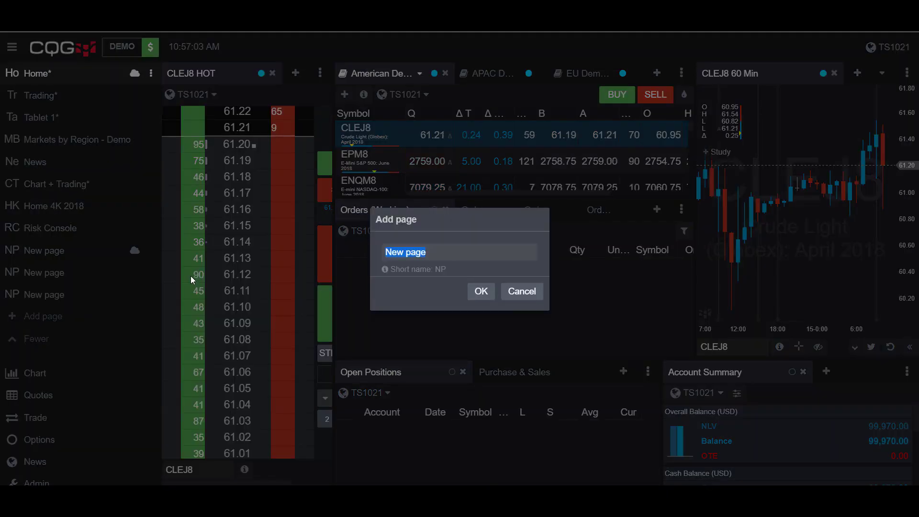
text(formulas)
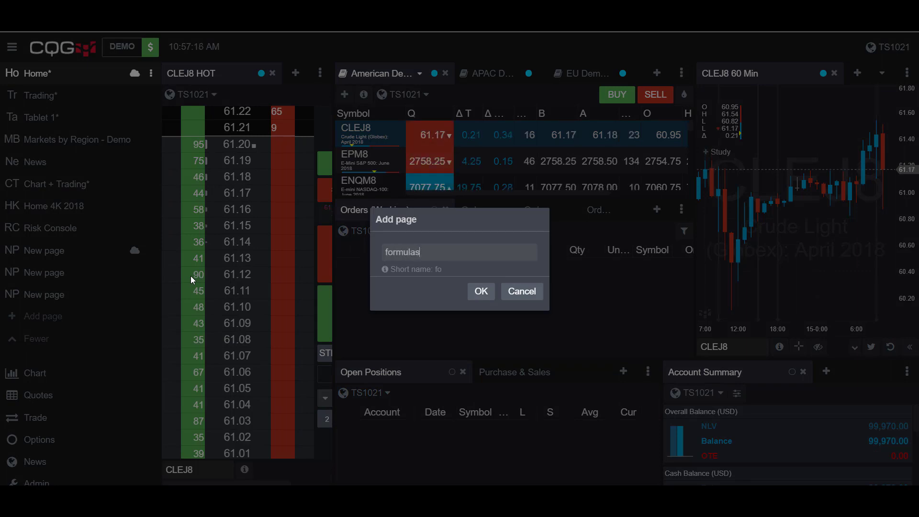
key(Return)
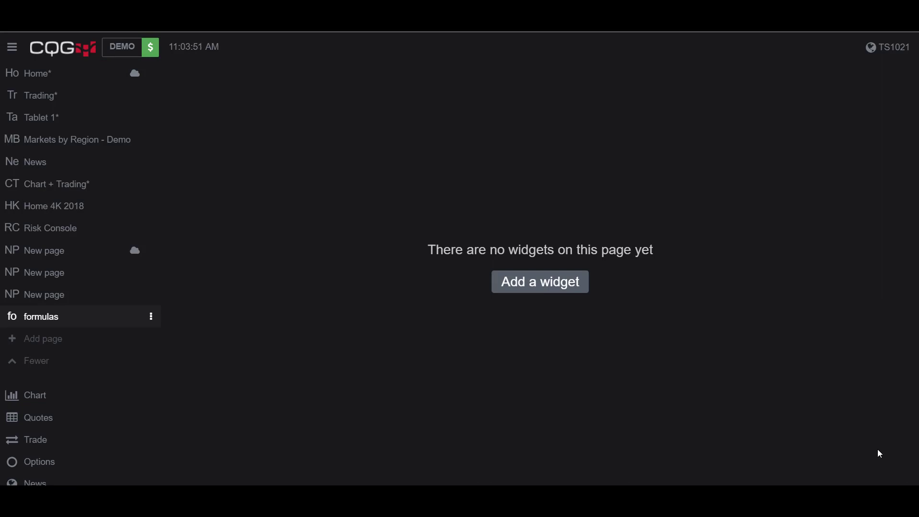
- Add the Account Summary widget to the empty formulas page
click(563, 283)
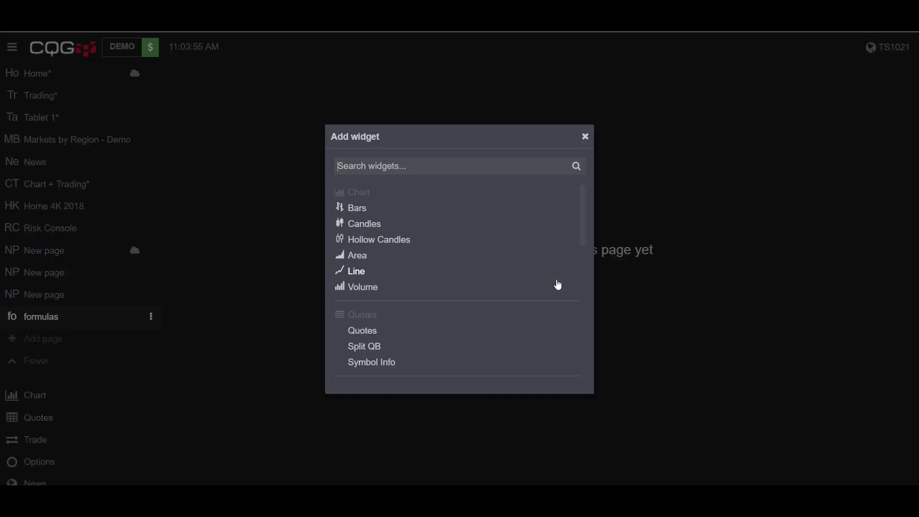
text(acc)
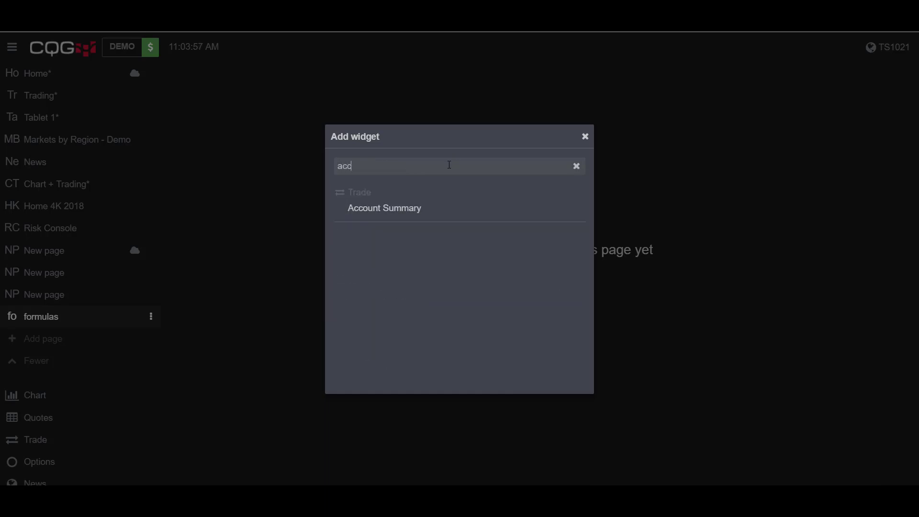
click(410, 214)
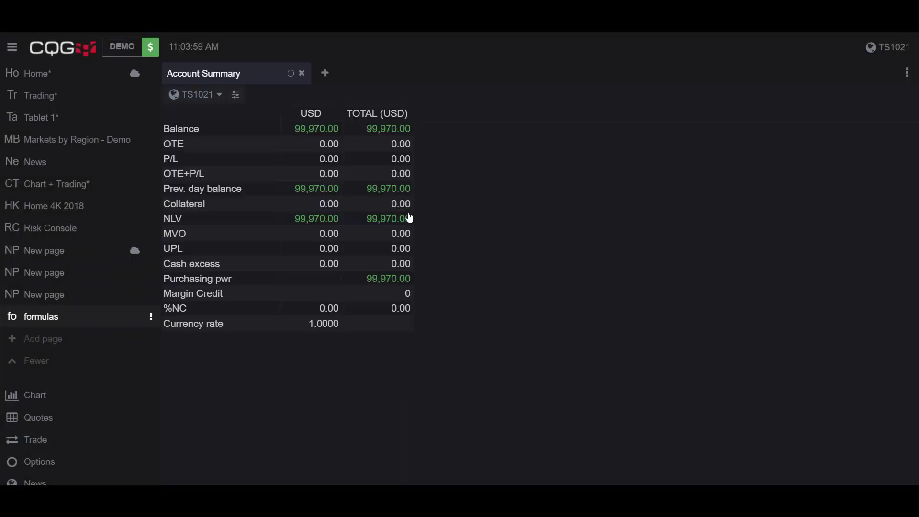
- Add the Formulas widget and dock it on the right half of the page
click(326, 76)
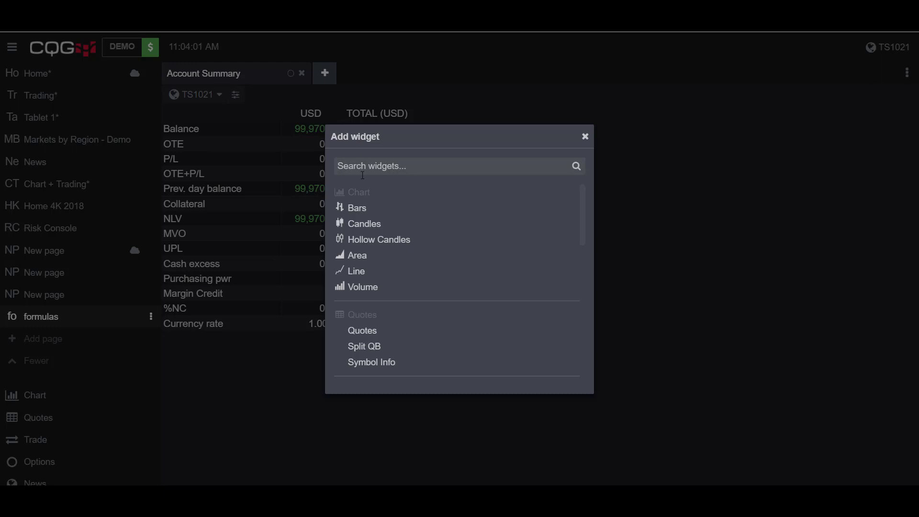
text(for)
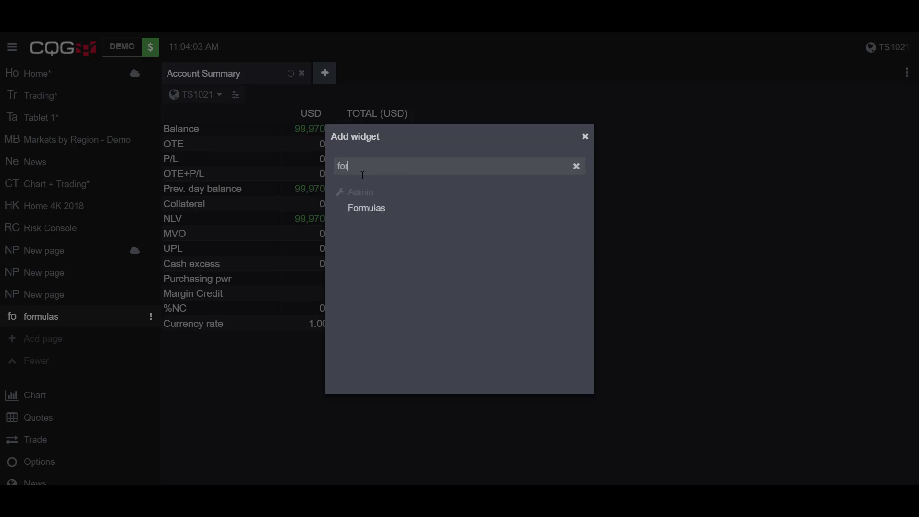
click(349, 208)
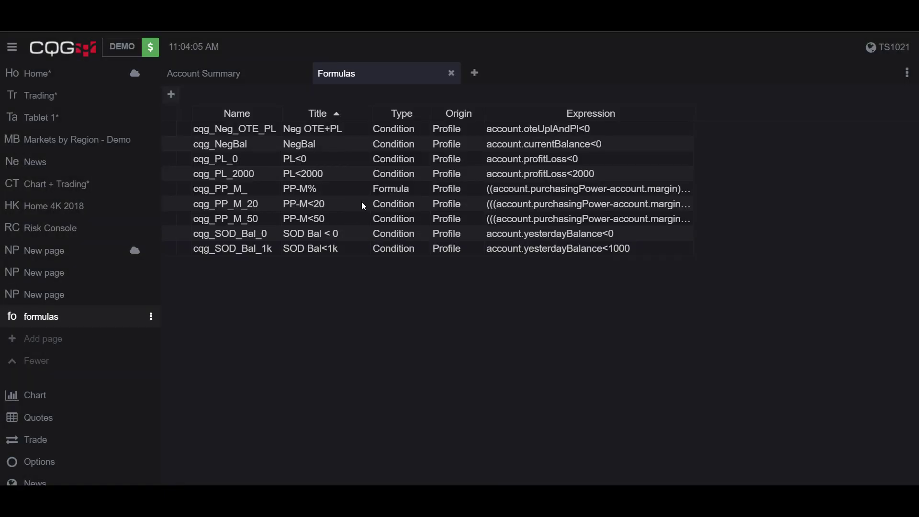
drag(353, 78, 804, 300)
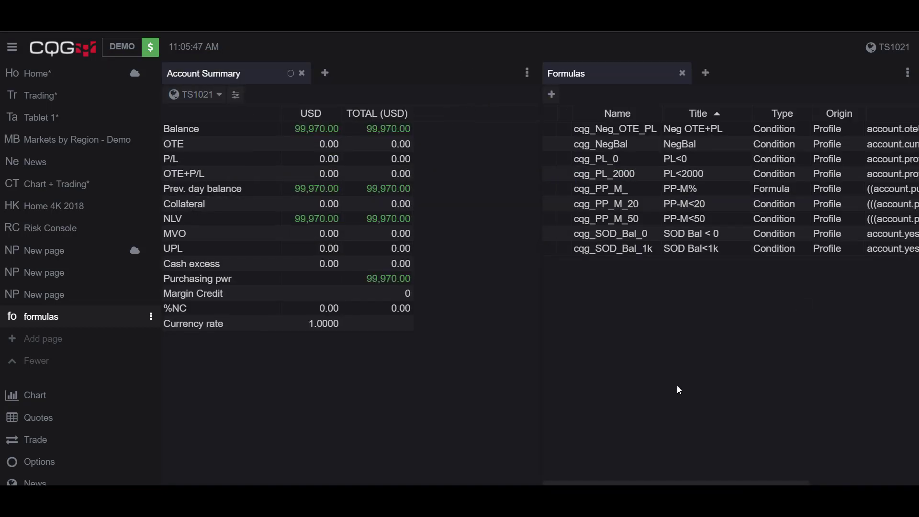
- Start a new formula from the Formulas widget's options menu
click(527, 73)
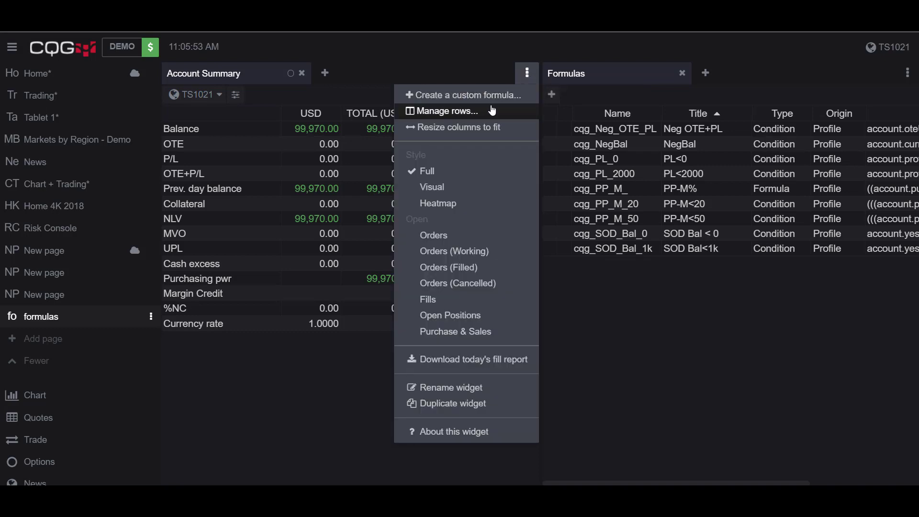
click(478, 64)
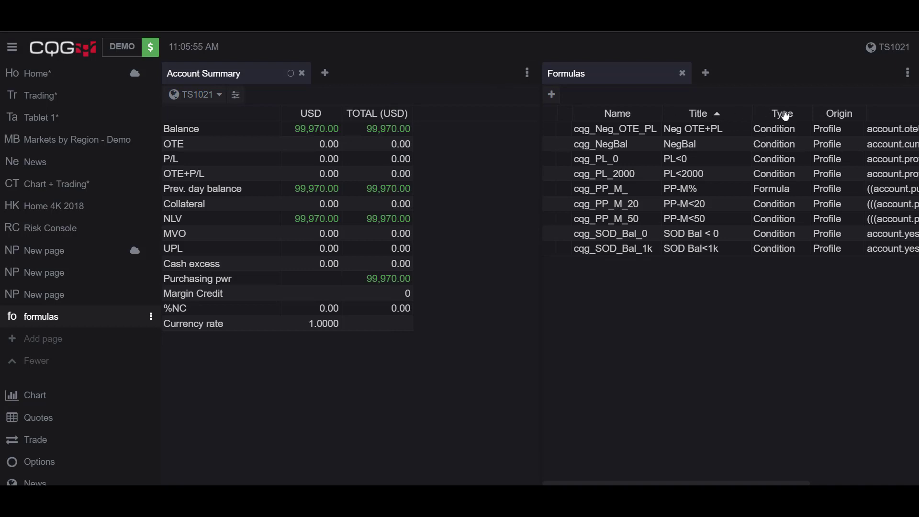
click(905, 77)
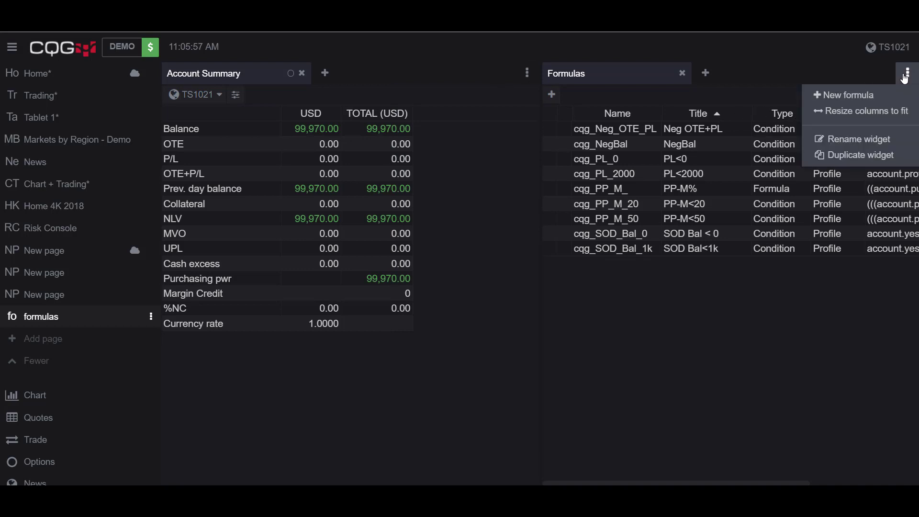
click(850, 98)
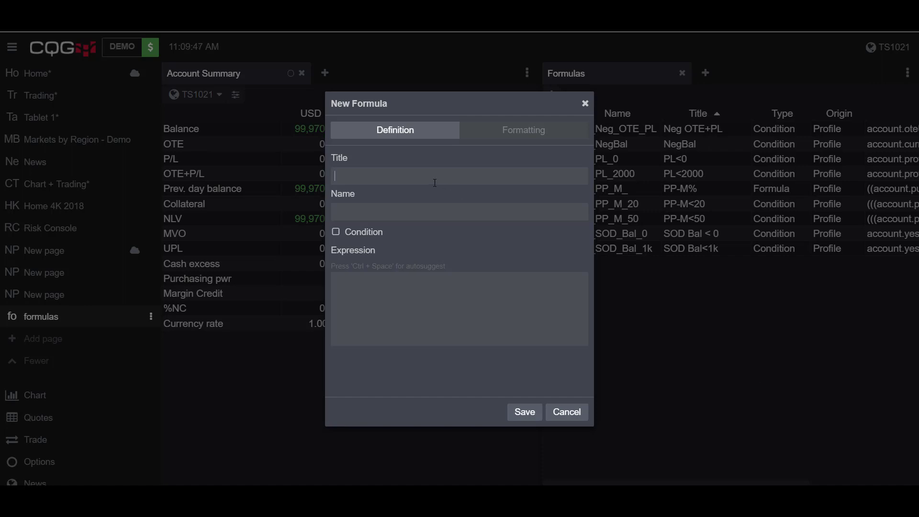
- Define condition NegativeBalance as account.currentBalance<0 and save it
text(Ne)
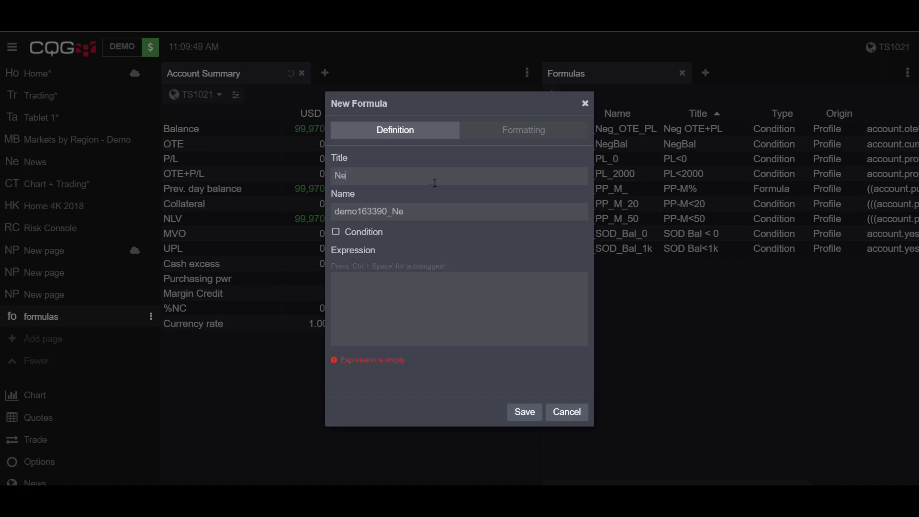
text(gativeBalance)
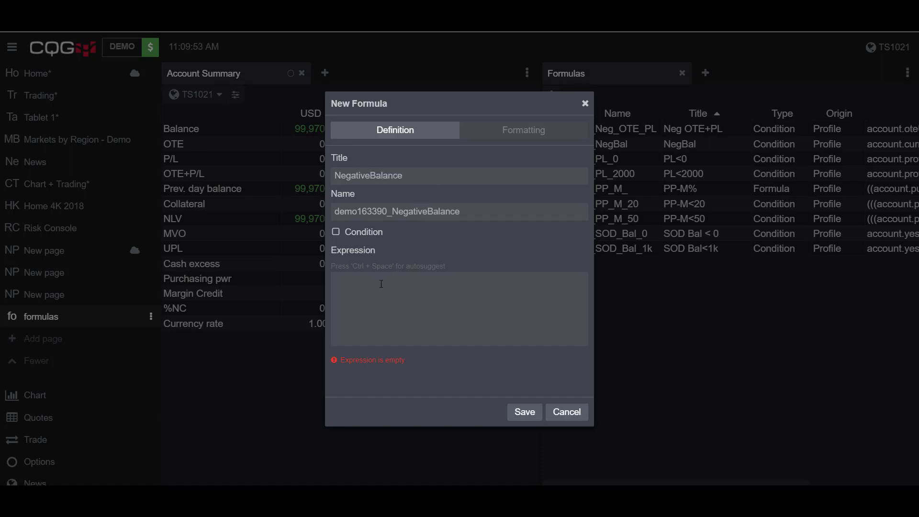
text(account)
text(.c)
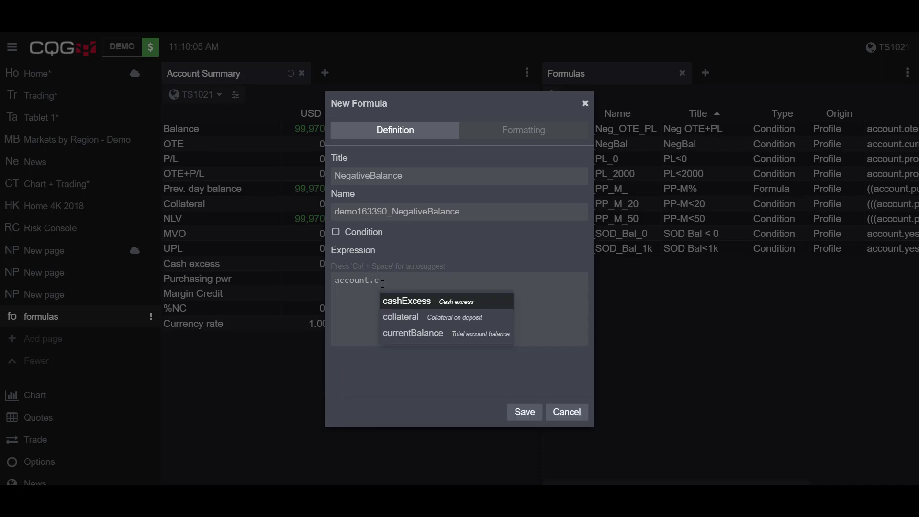
click(433, 332)
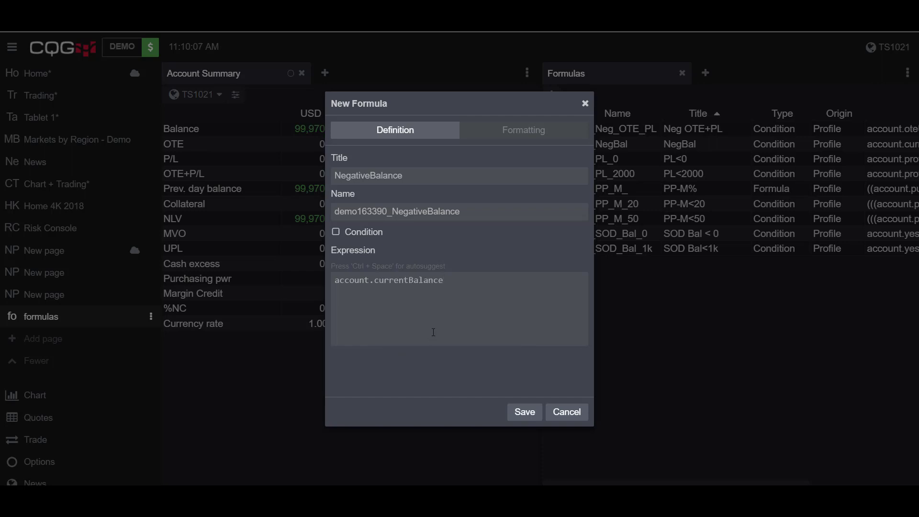
text(<0)
click(336, 232)
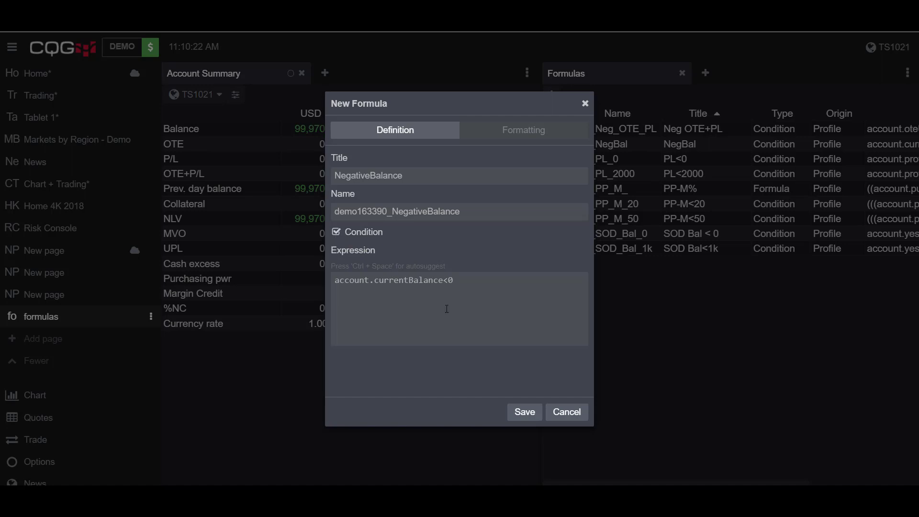
click(525, 412)
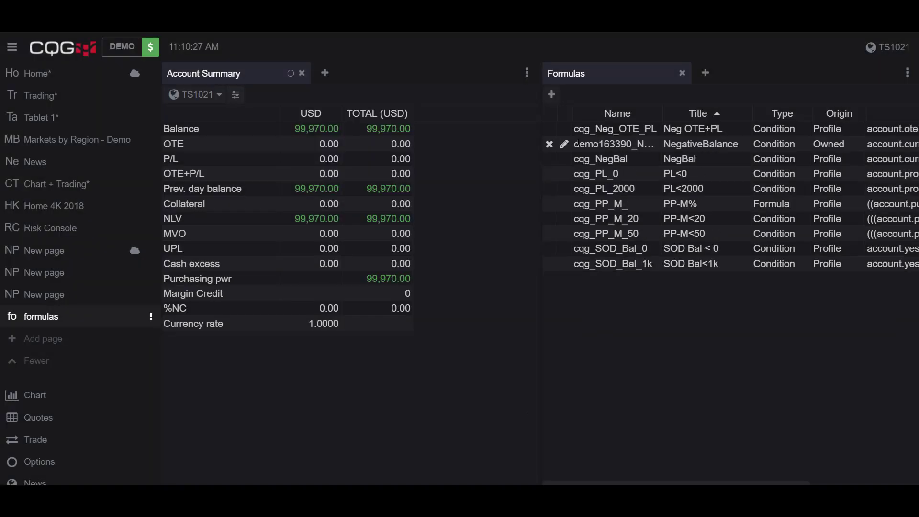
drag(574, 143, 809, 152)
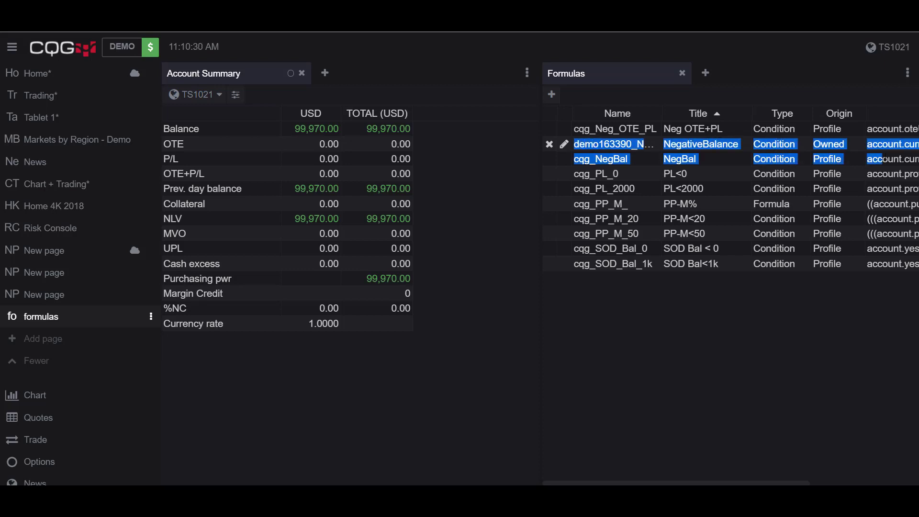
click(722, 157)
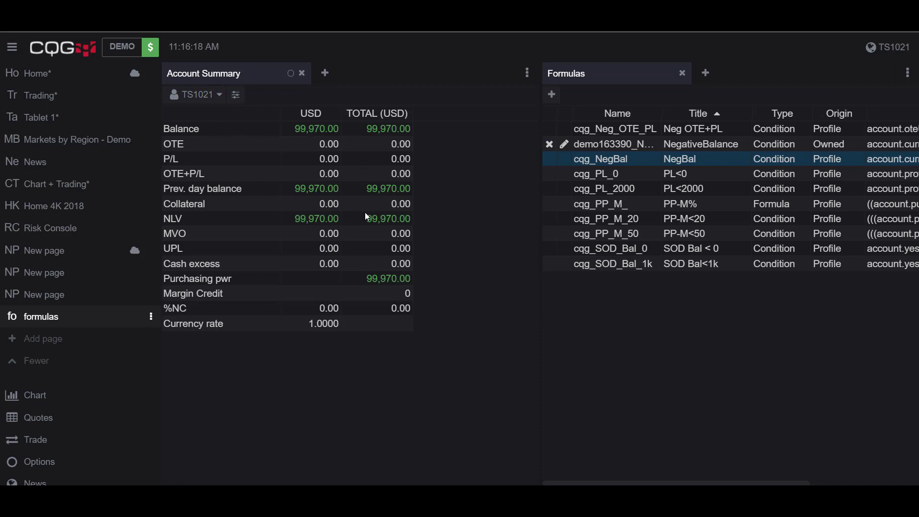
- Switch the Account Summary filter from TS1021 to the NegativeBalance condition
click(224, 107)
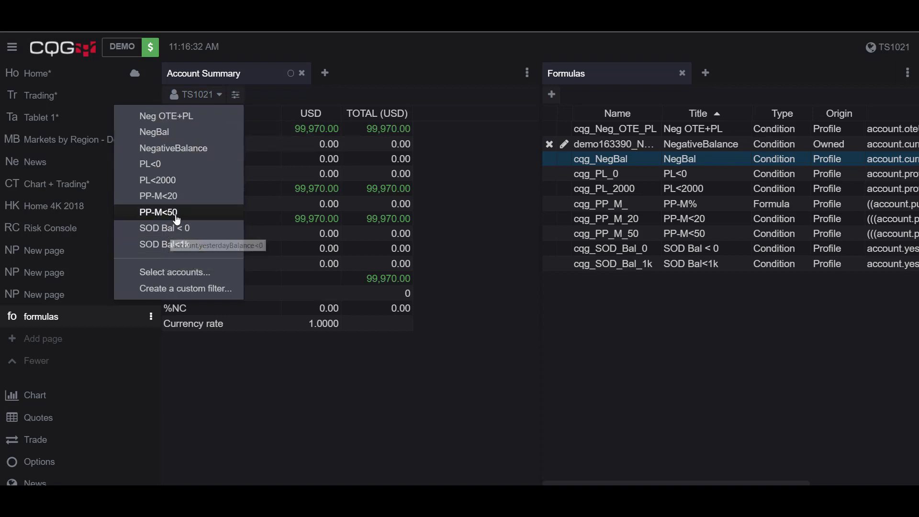
click(161, 152)
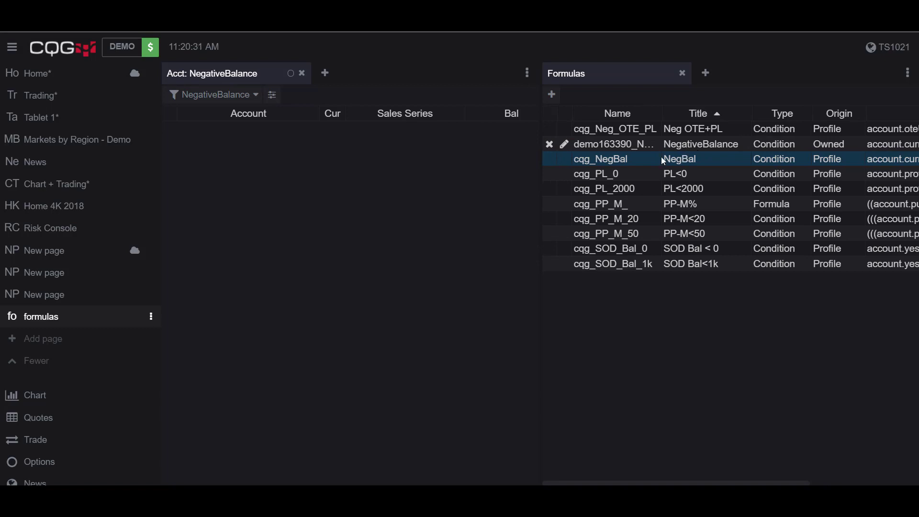
drag(663, 159, 695, 159)
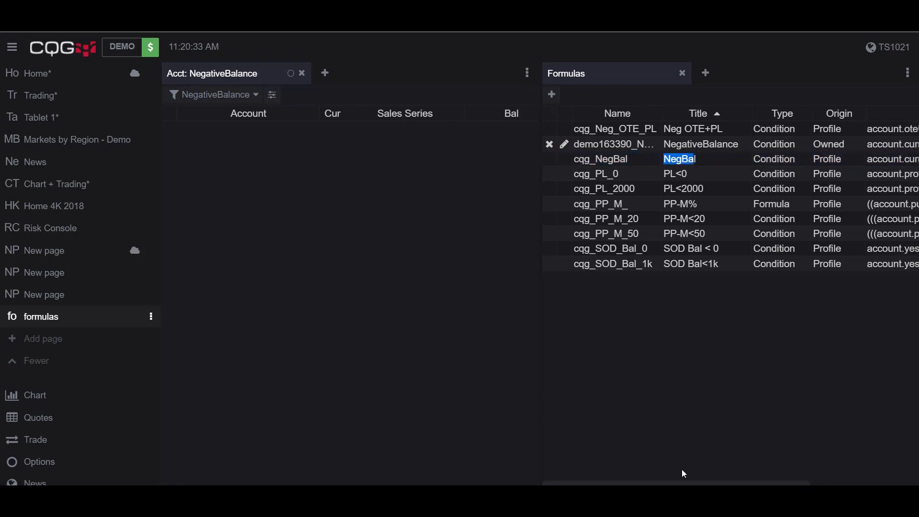
drag(693, 484, 765, 485)
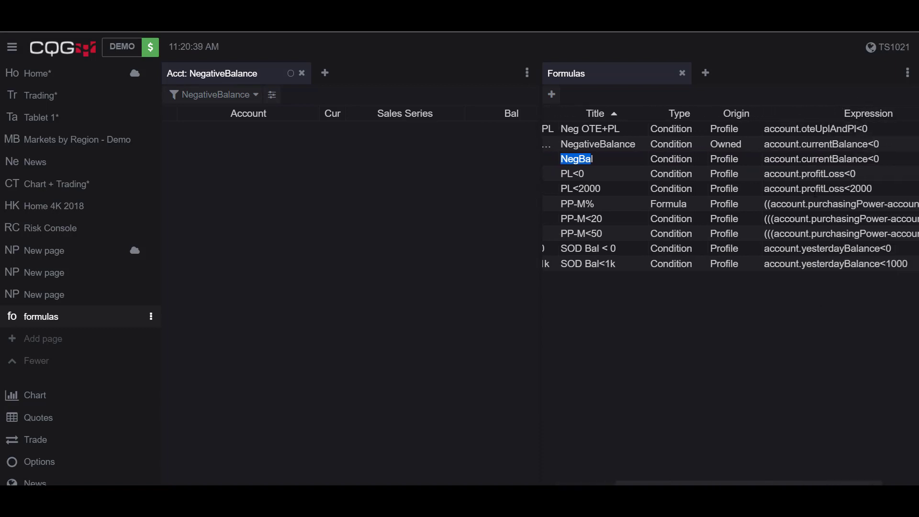
scroll(747, 139, right, 2)
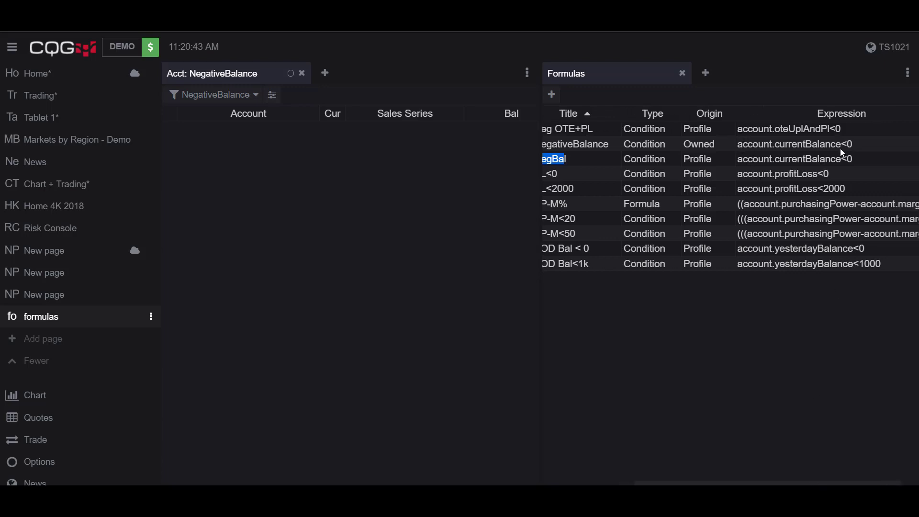
drag(854, 159, 738, 145)
click(752, 383)
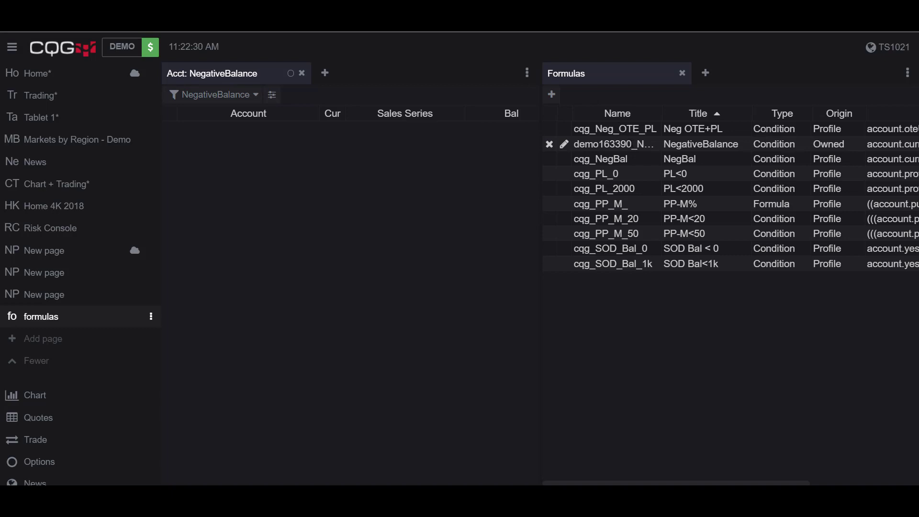
click(605, 143)
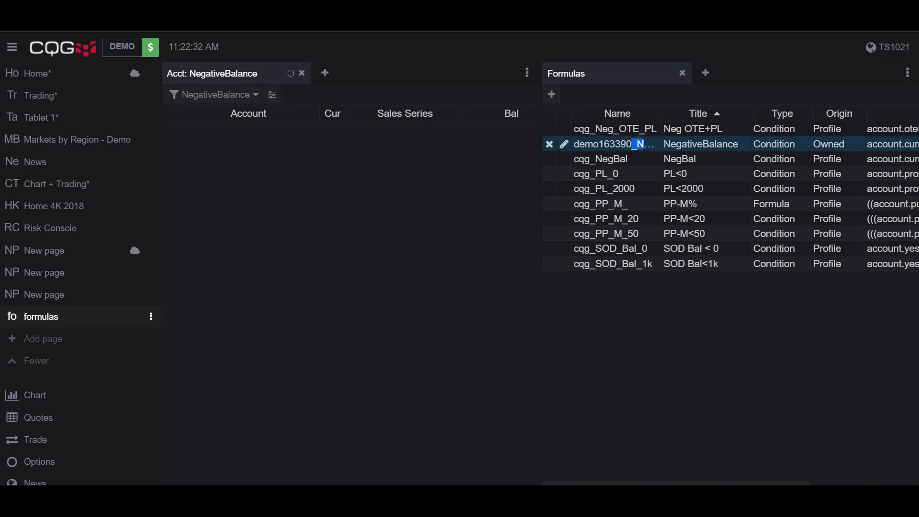
click(566, 146)
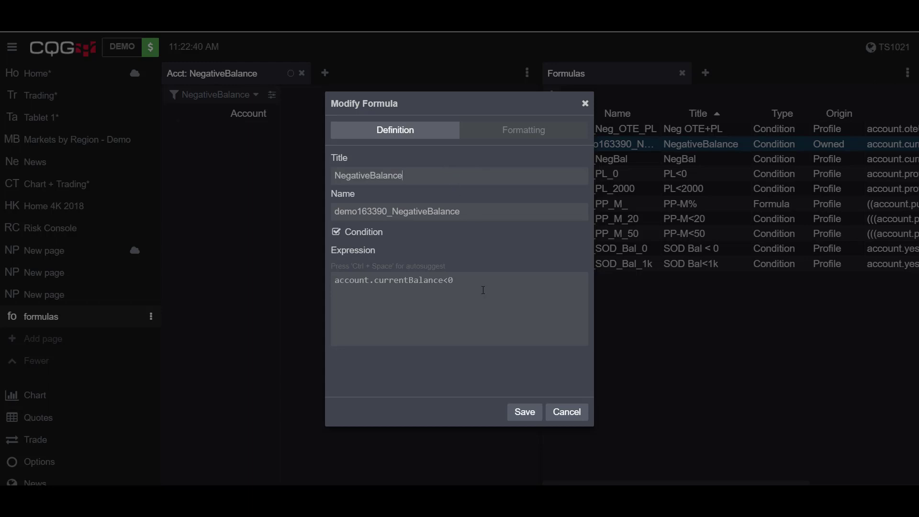
drag(472, 291, 365, 262)
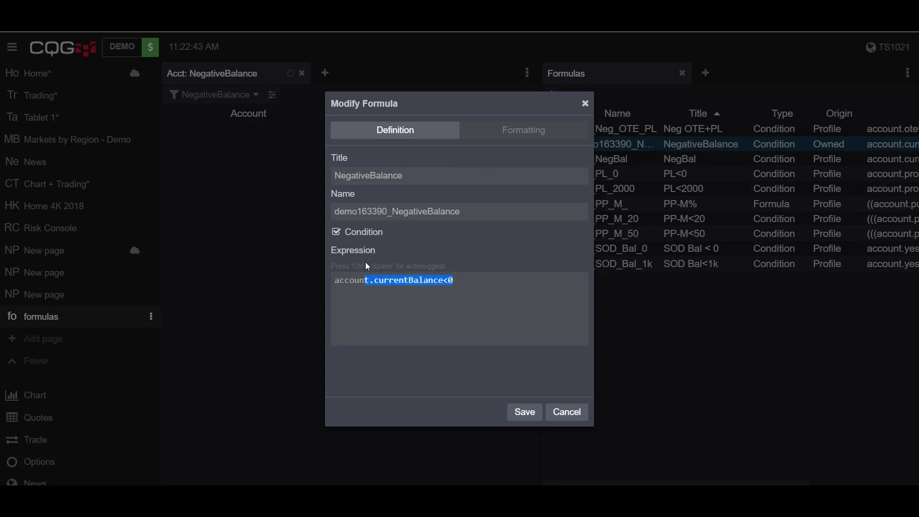
click(567, 411)
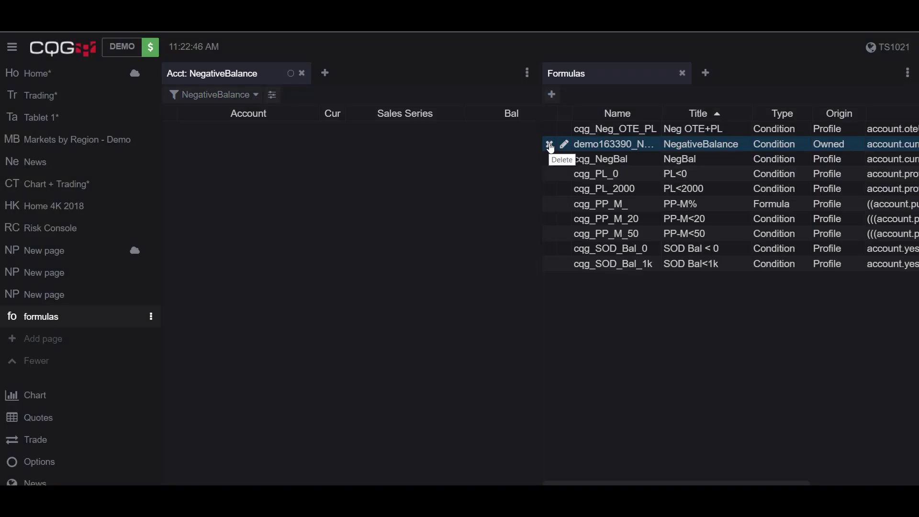
- Delete the NegativeBalance formula and confirm the deletion
click(550, 145)
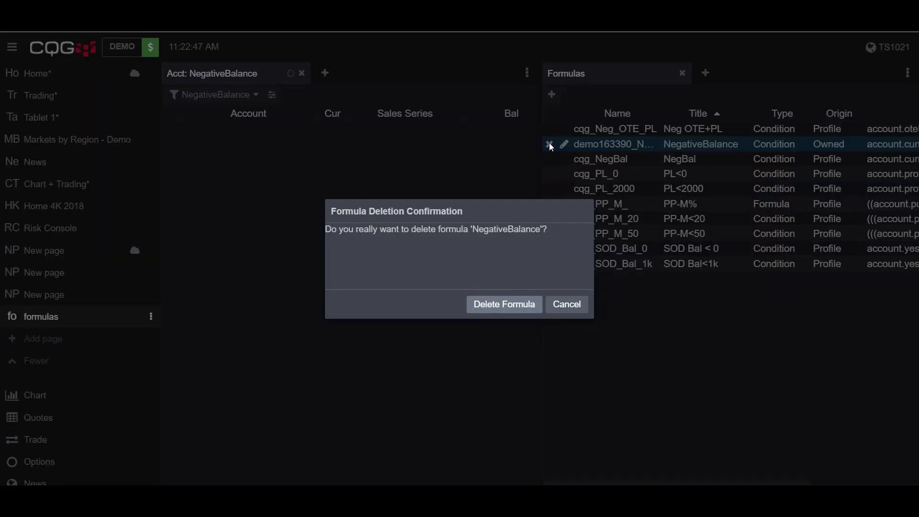
click(500, 310)
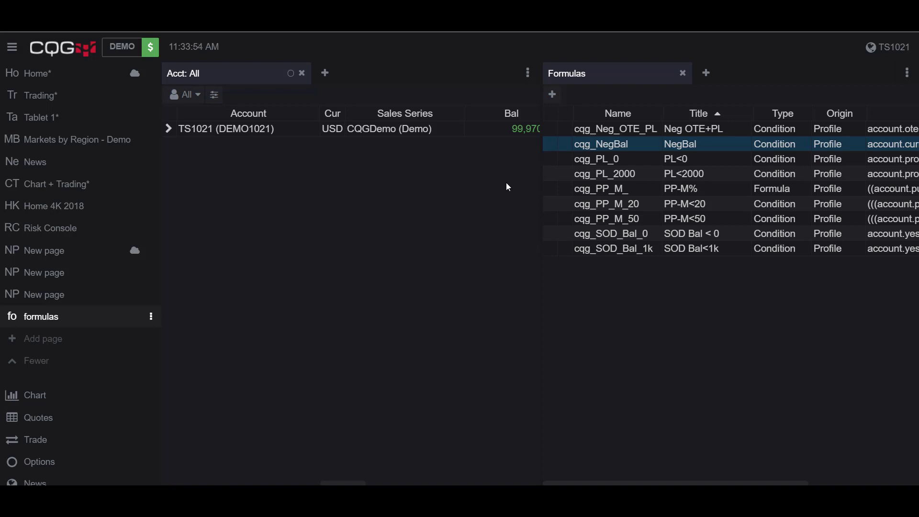
- Choose Create a custom formula in the Account Summary menu and show the Column options
click(529, 77)
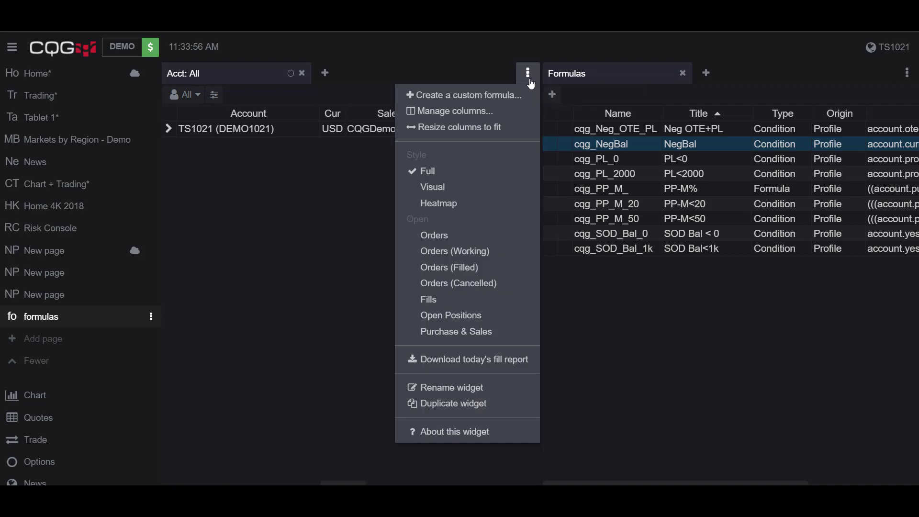
click(483, 115)
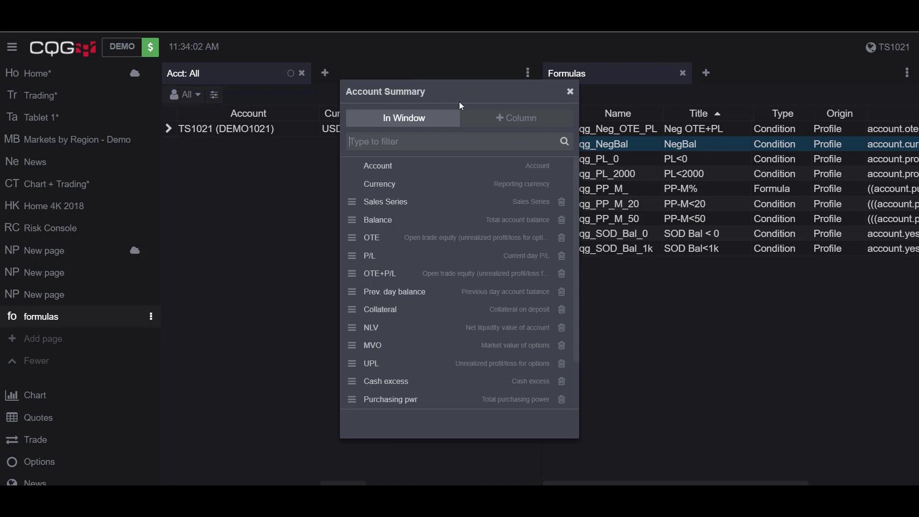
click(498, 123)
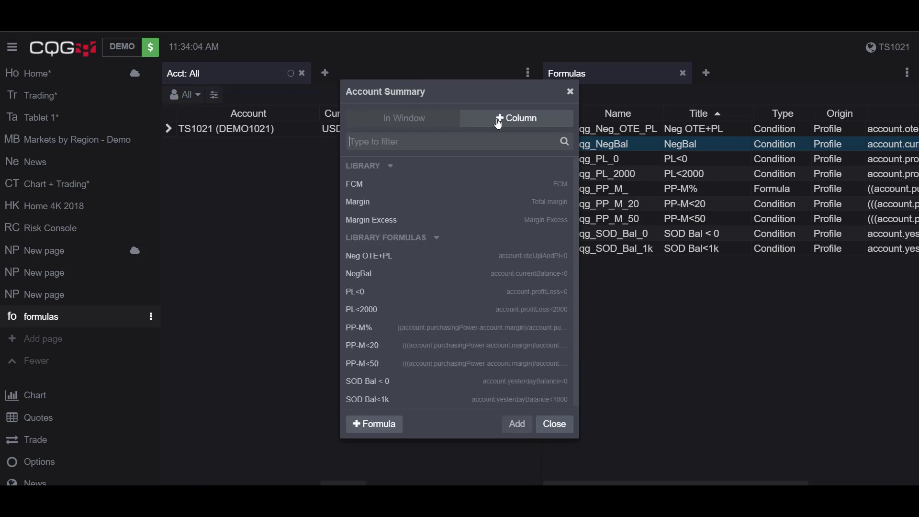
- Start a new formula titled 'PP - M %'
click(382, 428)
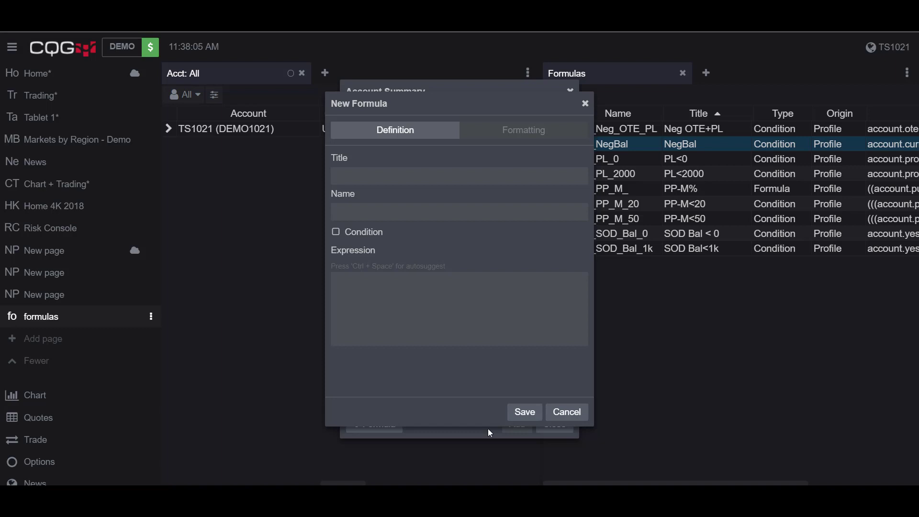
click(411, 175)
text(PP)
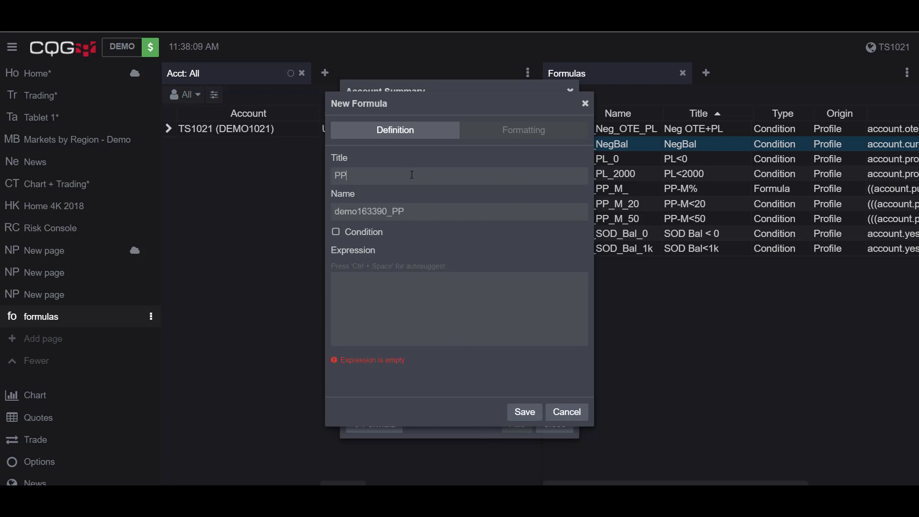
text( - M %)
- Enter the expression ((account.purchasingPower-account.margin)/account.purchasingPower)*100
click(384, 288)
text(((account.pu)
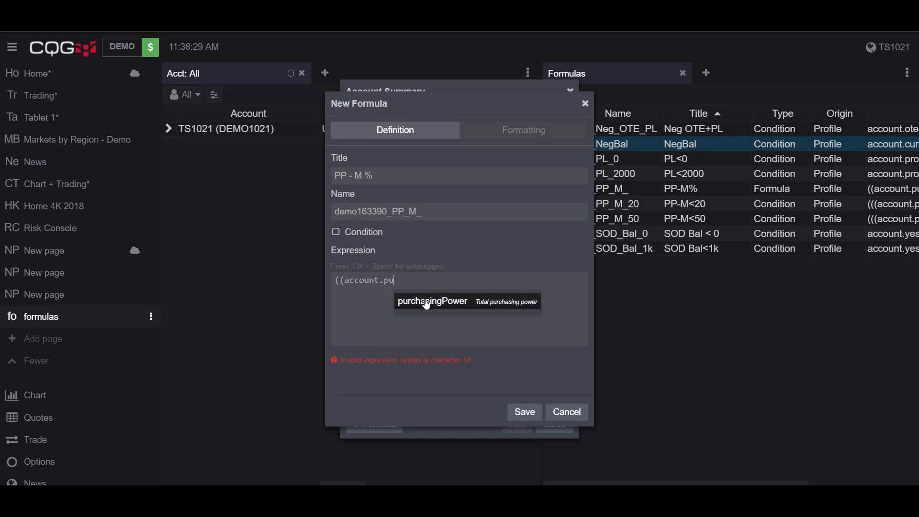
click(426, 304)
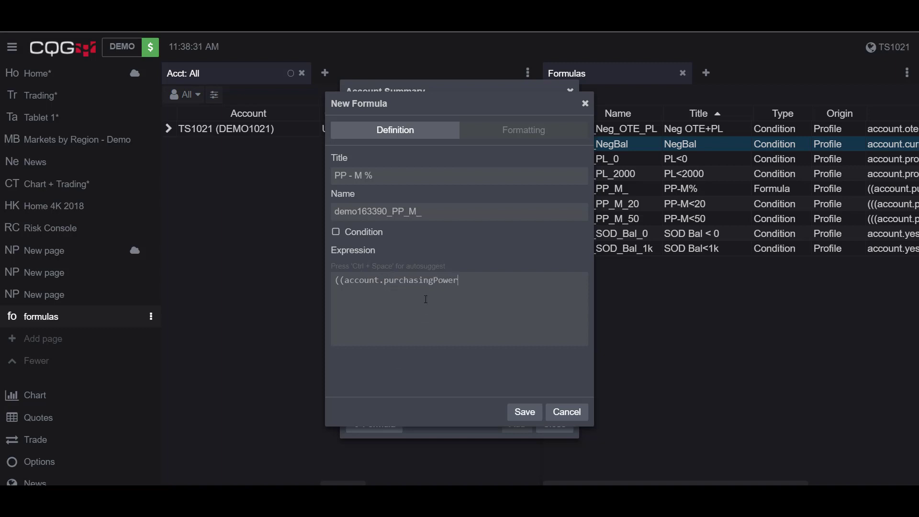
text(-account.ma)
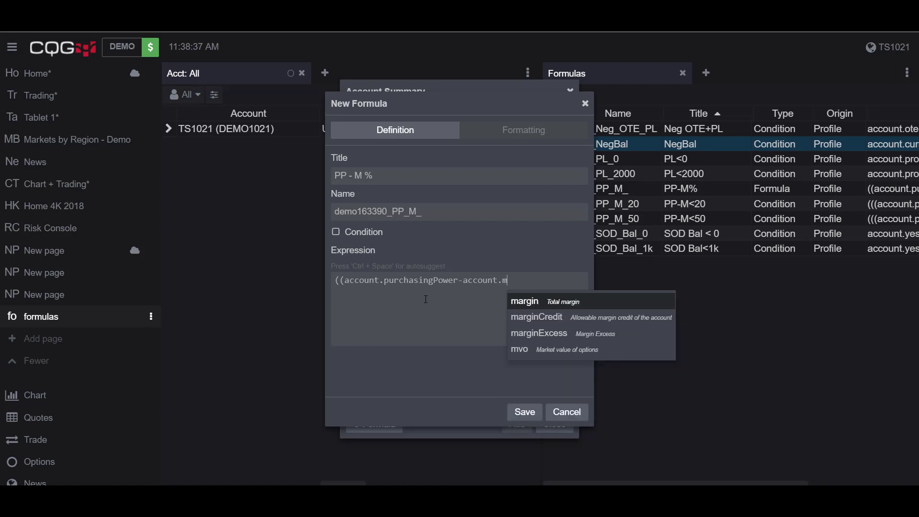
click(540, 306)
text())
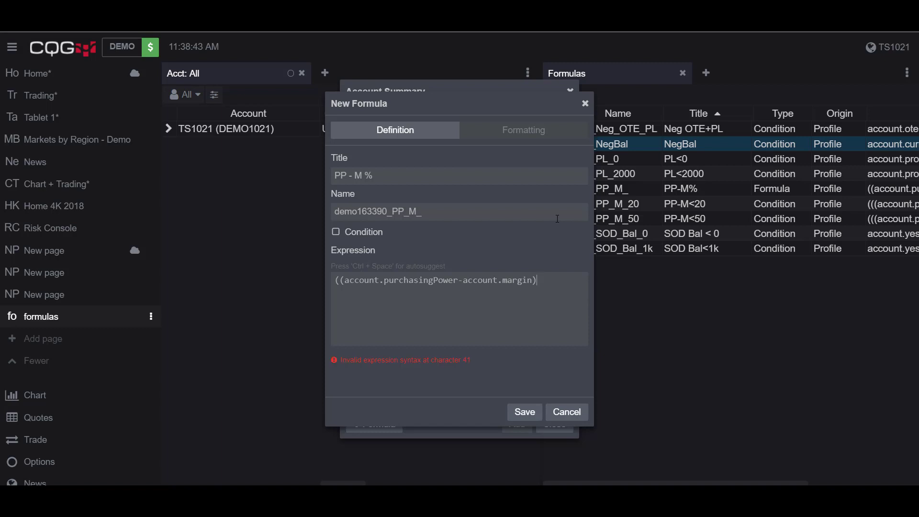
text(/account.p)
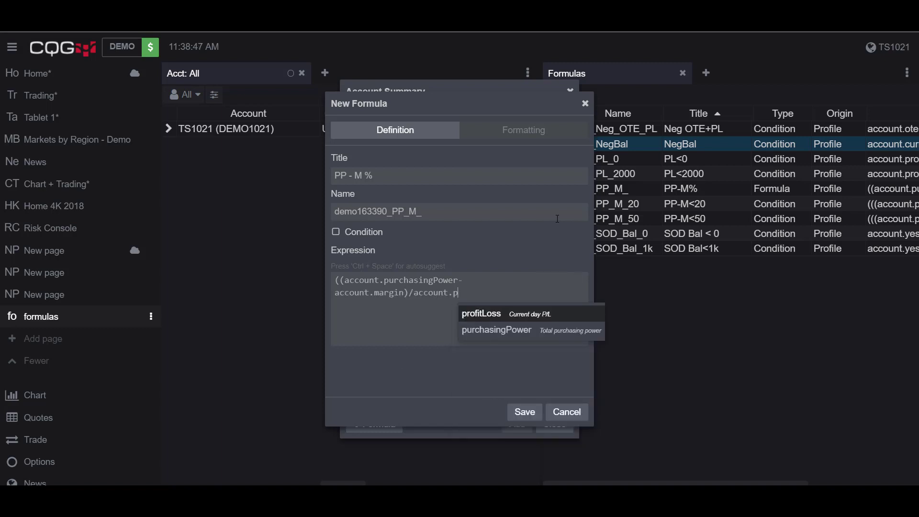
click(547, 329)
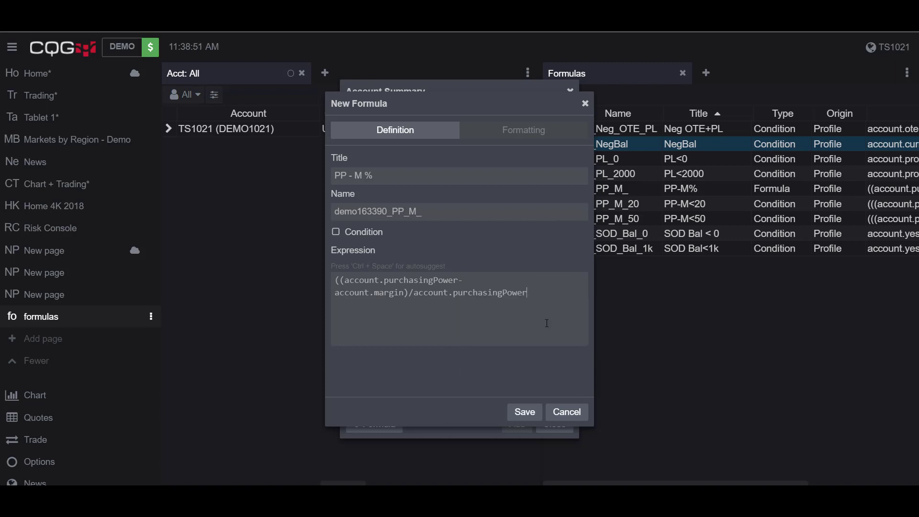
text())
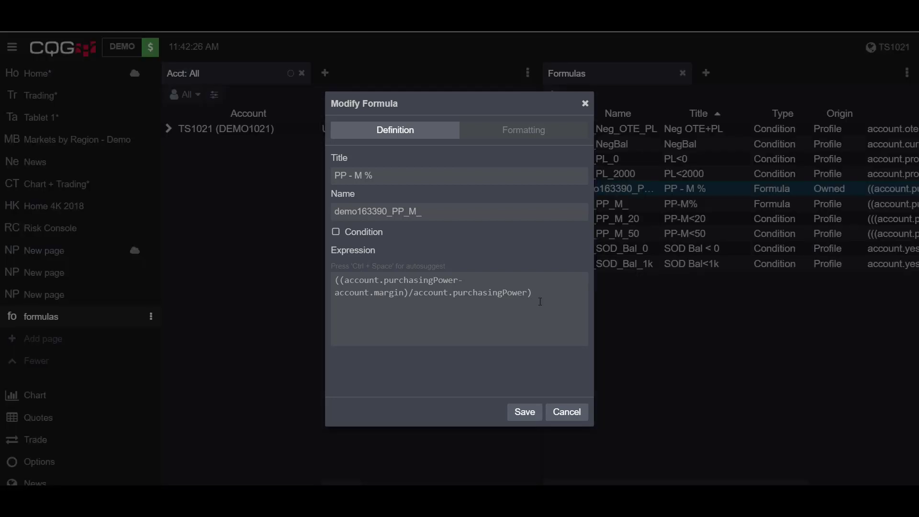
text(*100)
- Format PP - M % as a Number with 0 decimals and buy/sell colours, then save
click(519, 140)
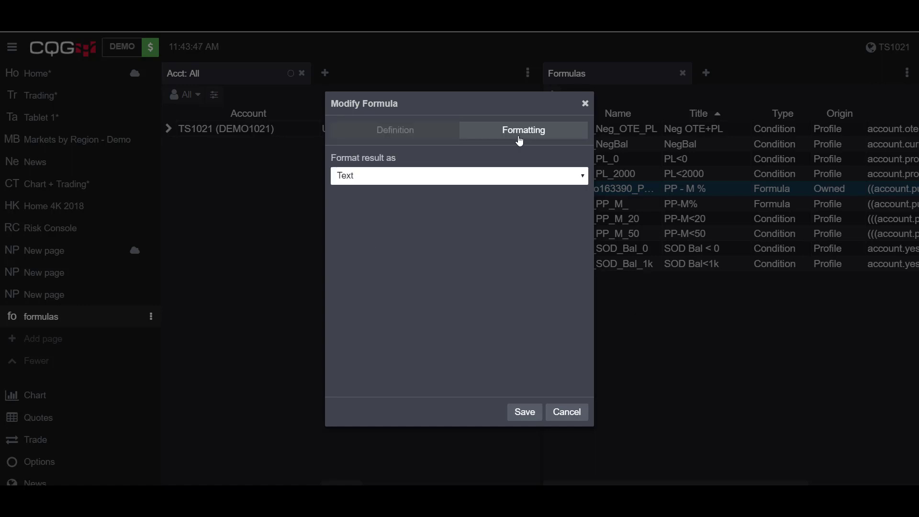
click(495, 178)
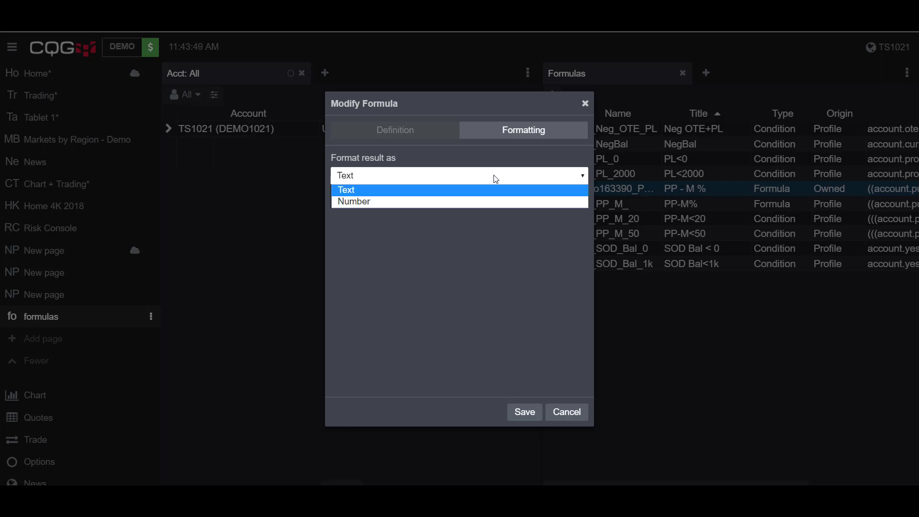
click(478, 203)
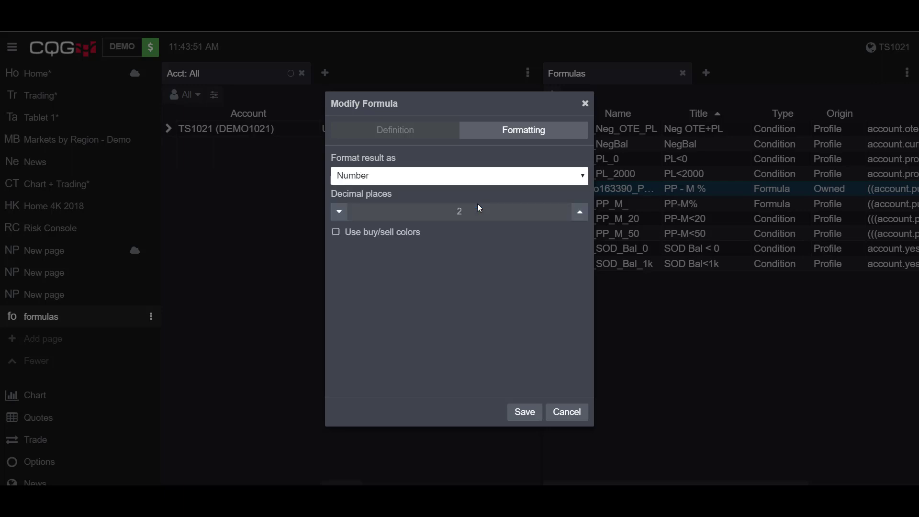
click(340, 212)
click(341, 213)
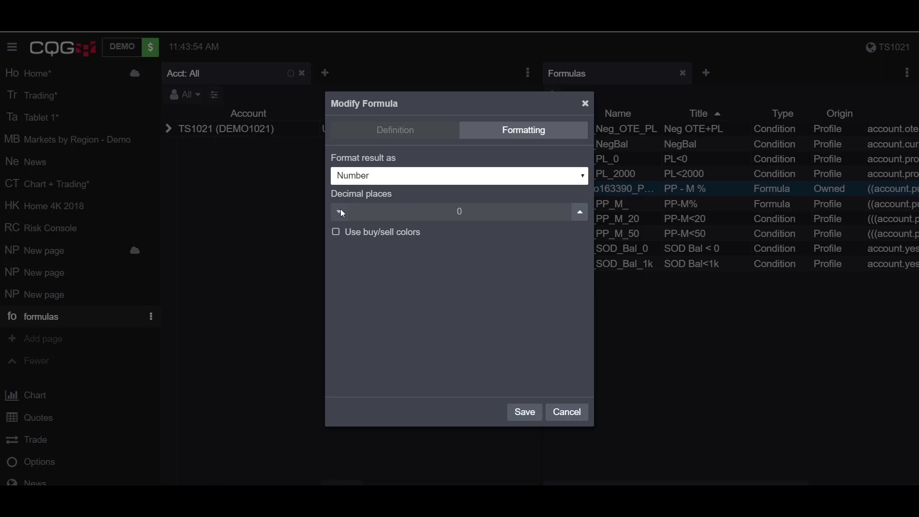
click(336, 234)
click(513, 414)
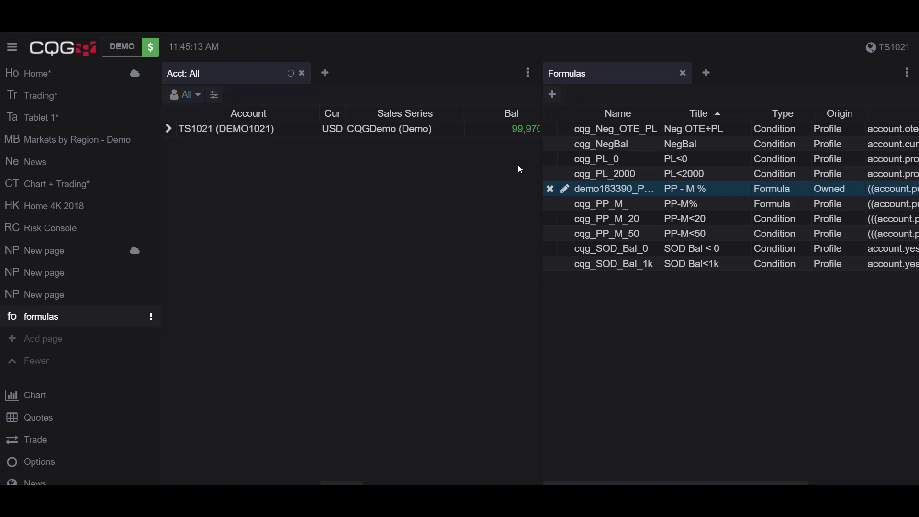
- In Manage columns, move PP - M % up to just after Currency
click(520, 76)
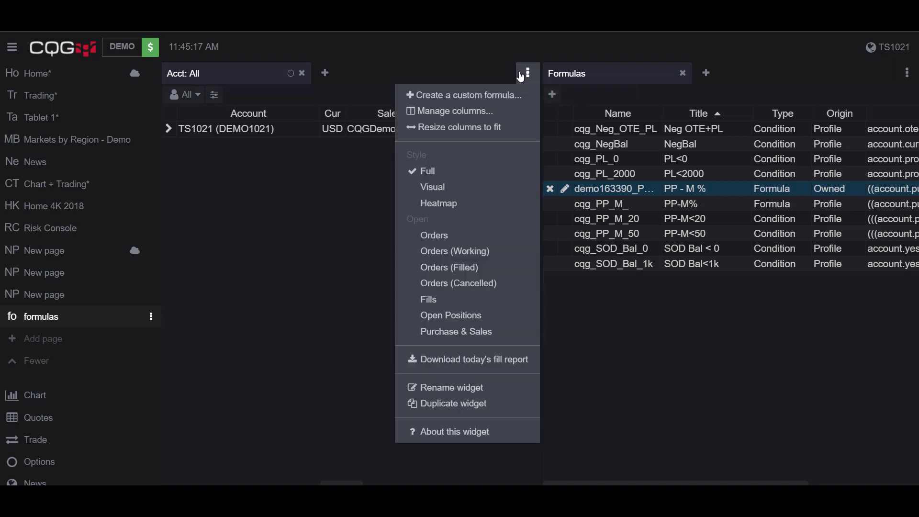
click(481, 113)
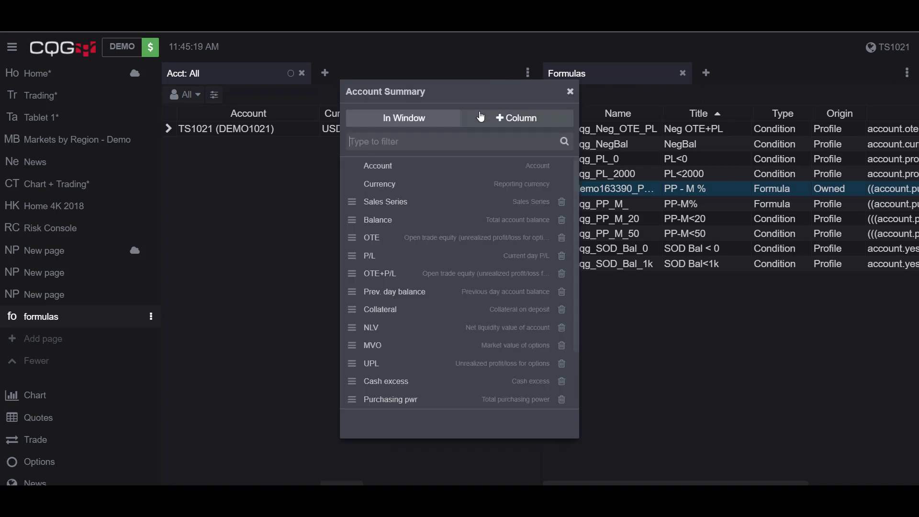
scroll(479, 216, down, 3)
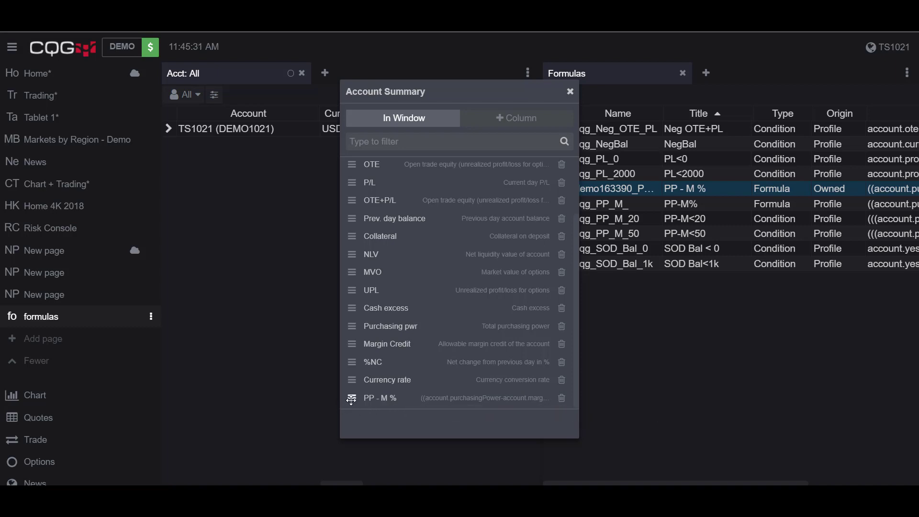
drag(350, 400, 375, 205)
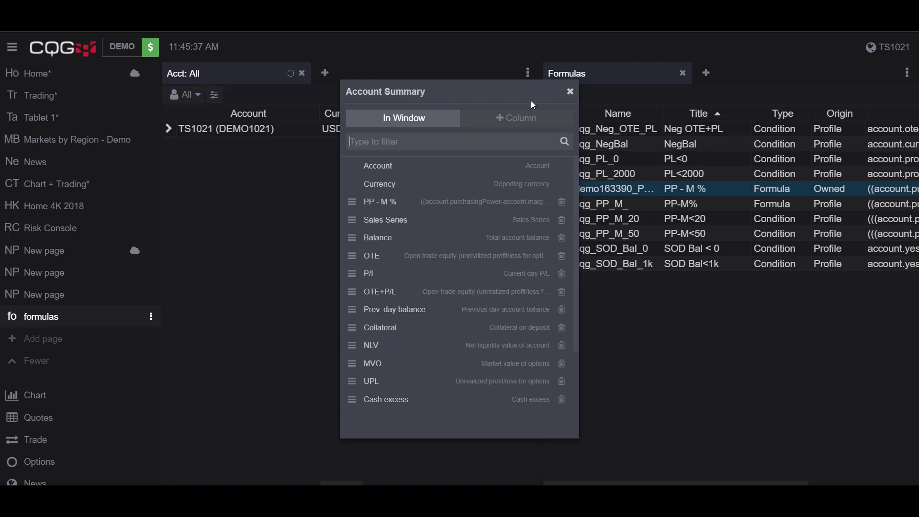
- Close the columns dialog and widen the Account Summary panel to show PP - M % (100)
click(571, 93)
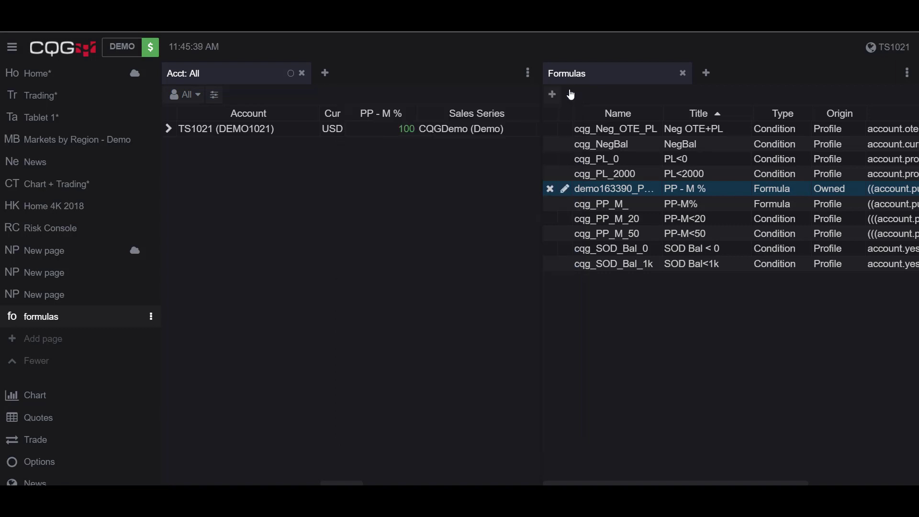
drag(540, 111, 669, 114)
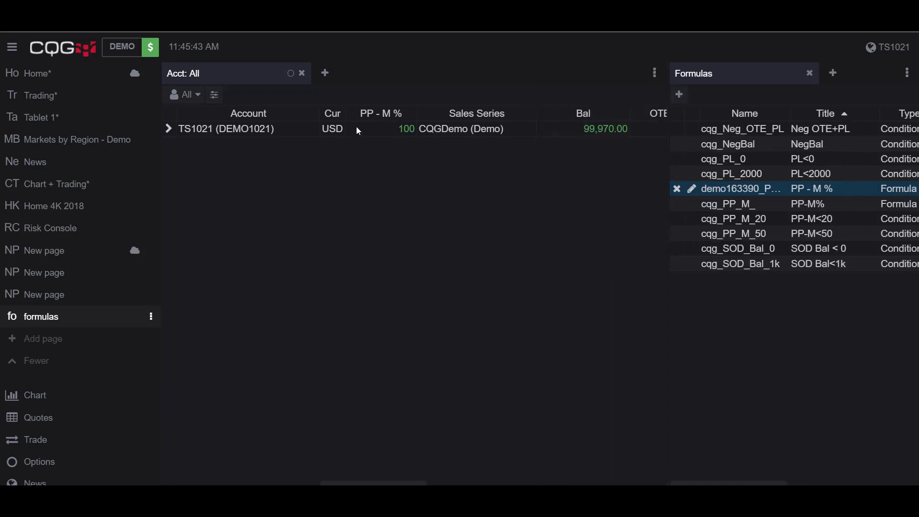
mouse_move(384, 118)
mouse_move(368, 116)
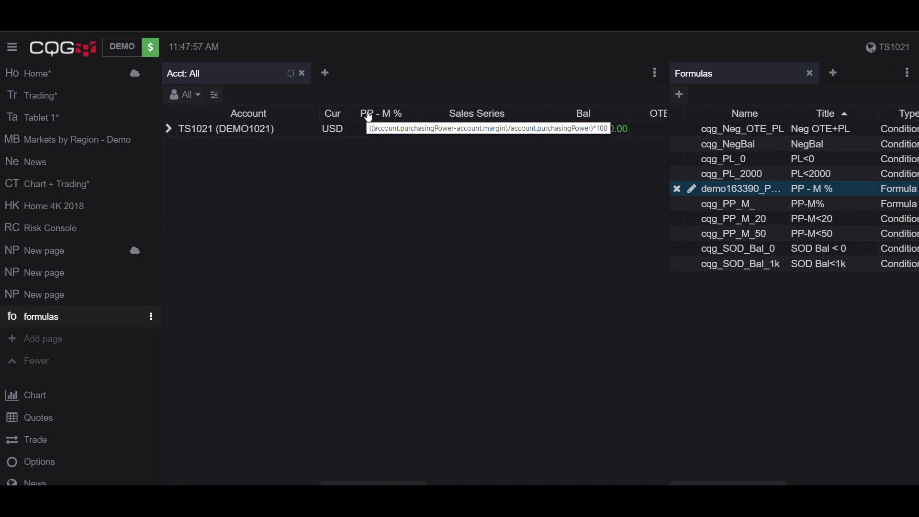